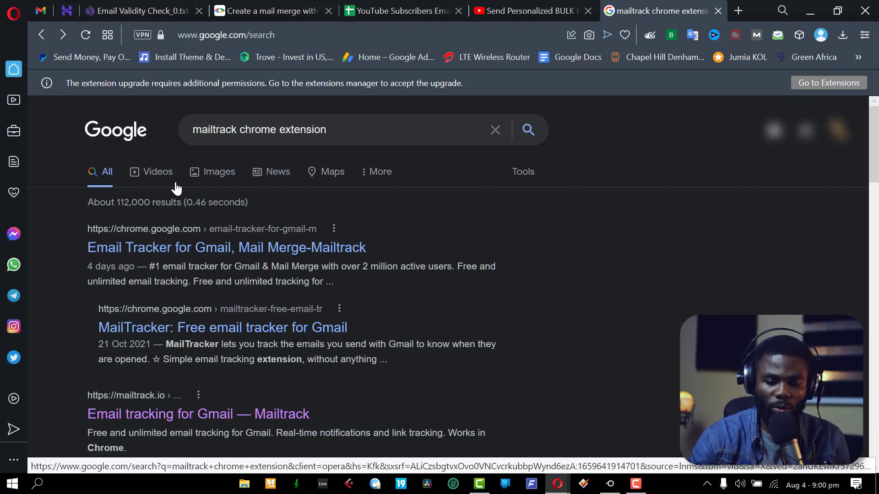
Open the 'Email Tracker for Gmail, Mail Merge-Mailtrack' Chrome Web Store listing from the search results.
click(158, 248)
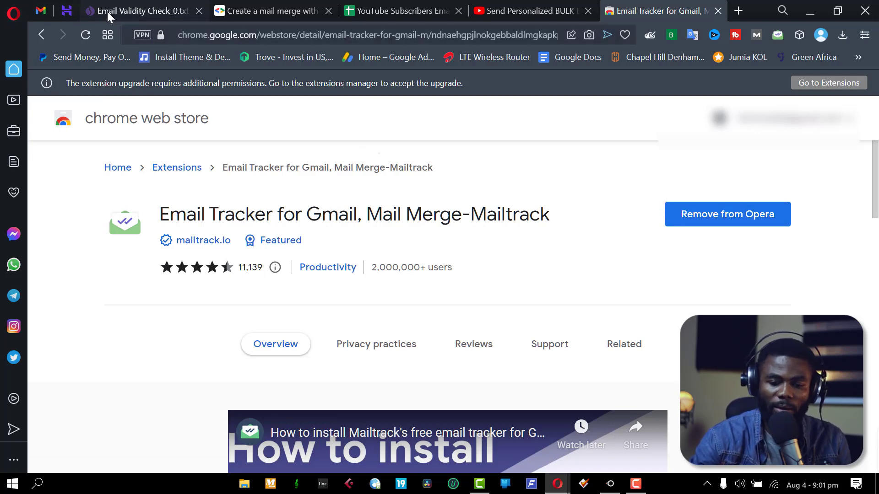
Switch from the Web Store page to the Gmail inbox tab.
click(46, 13)
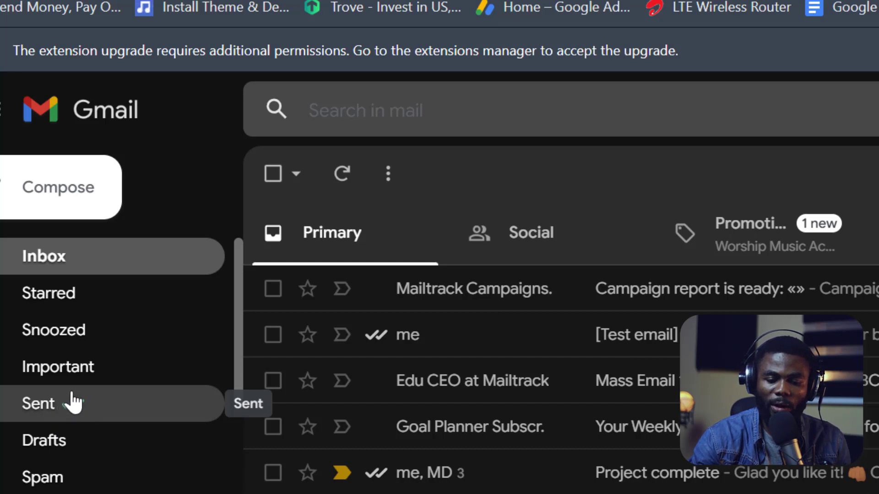
click(71, 405)
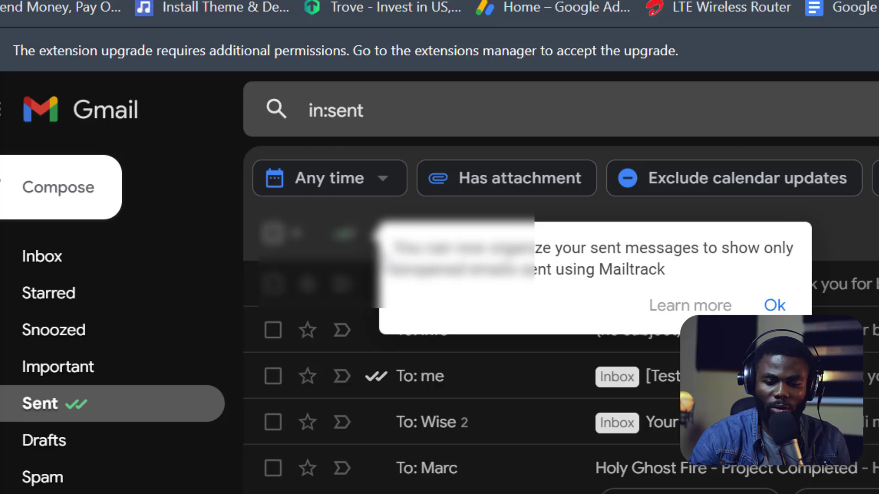
click(400, 328)
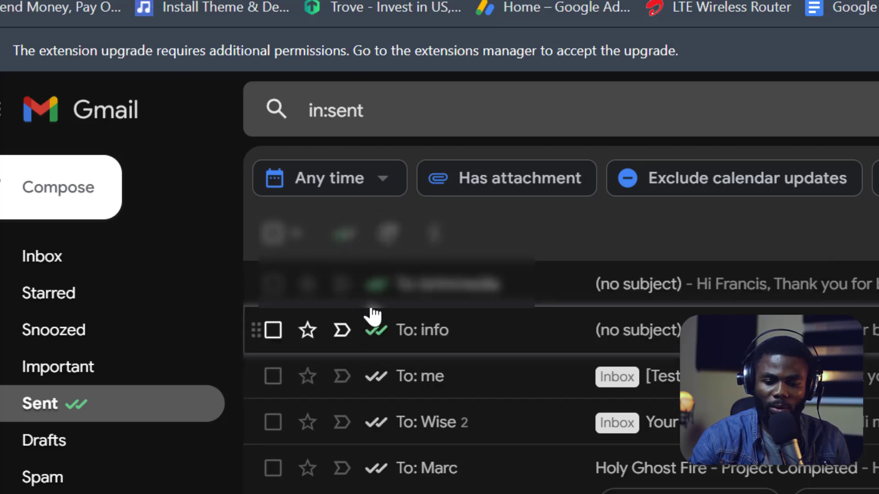
mouse_move(375, 298)
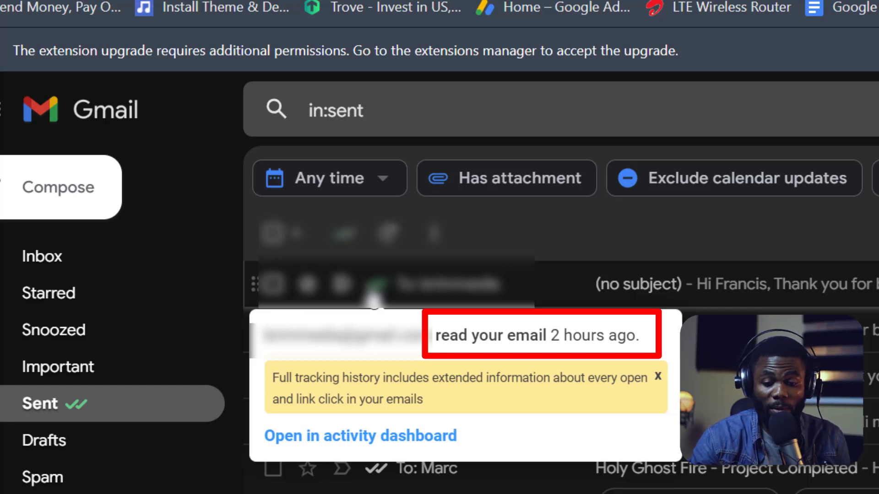
click(9, 257)
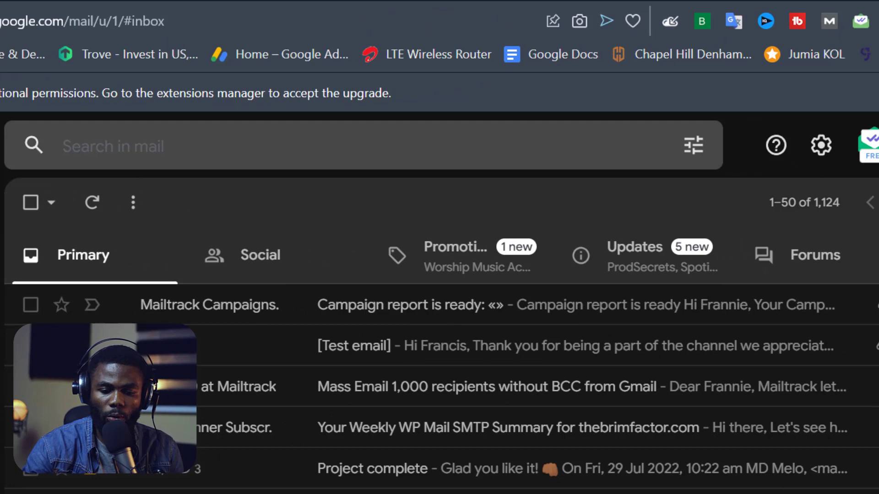
Compose a new email and switch it to Mailtrack Campaign mode.
click(1, 201)
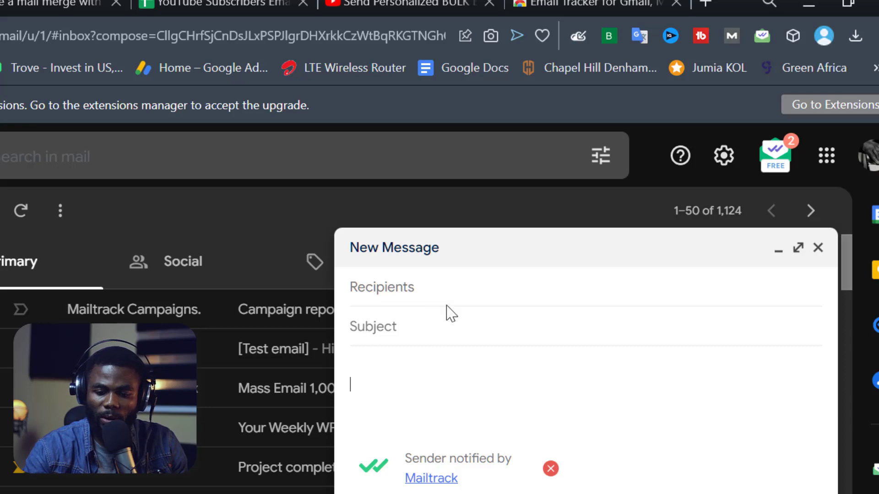
click(481, 286)
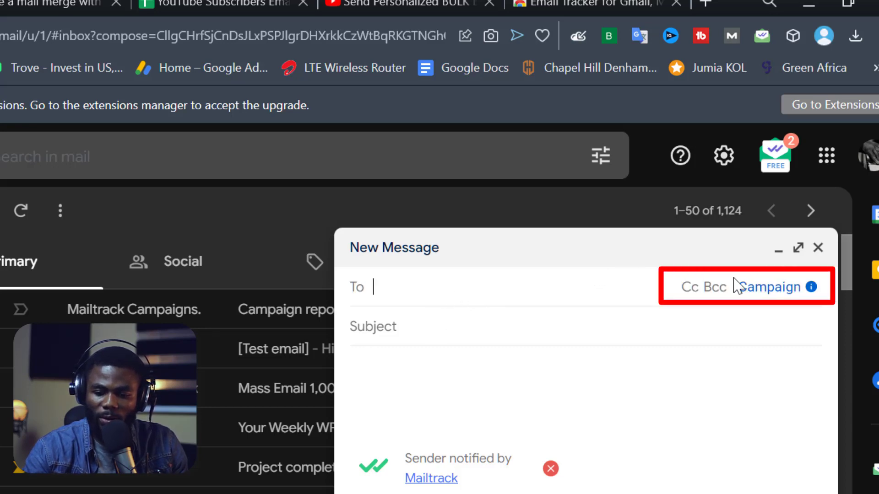
mouse_move(758, 295)
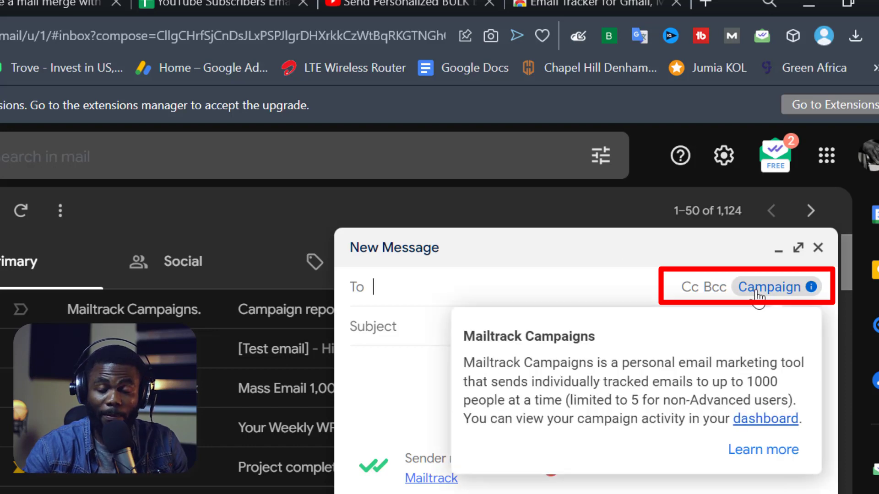
click(757, 294)
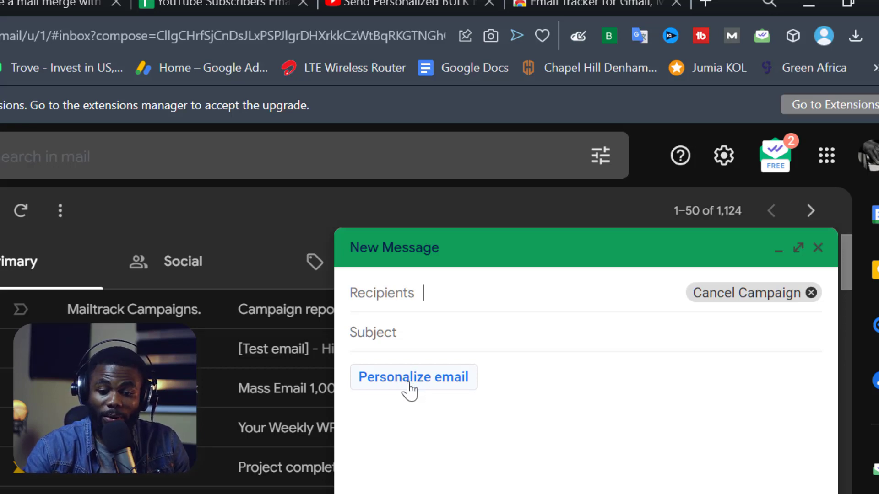
Choose Personalize email to pick a Google Sheets spreadsheet as the data source.
click(410, 389)
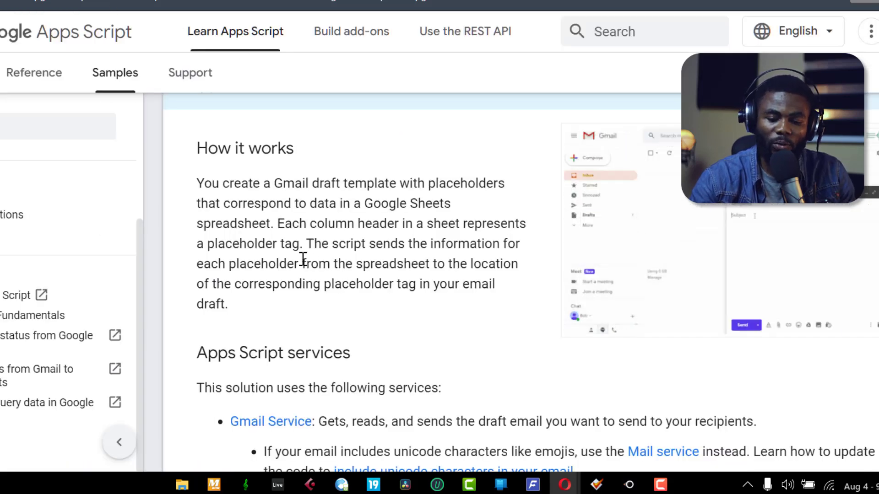
Scroll the Apps Script mail merge guide down to the 'Before you begin' and 'Try it' sections.
scroll(326, 332, down, 2)
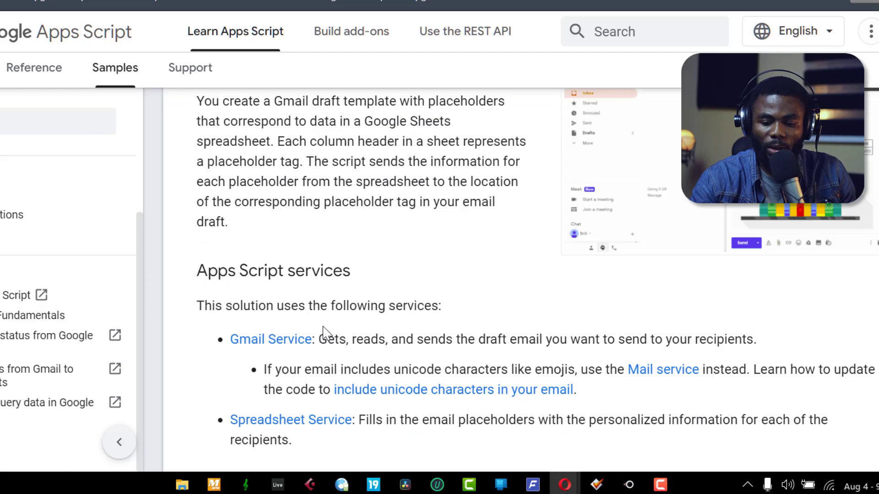
scroll(325, 327, down, 8)
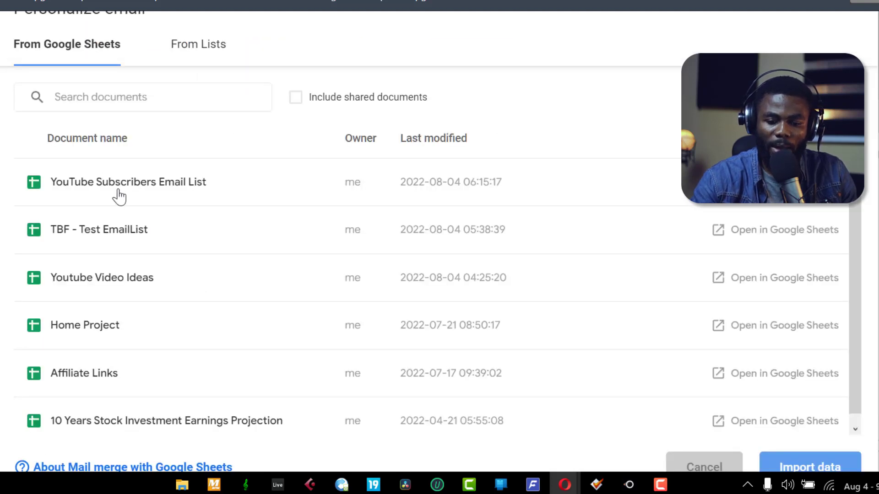
Import the TBF - Test EmailList spreadsheet's contacts as campaign recipients.
click(100, 234)
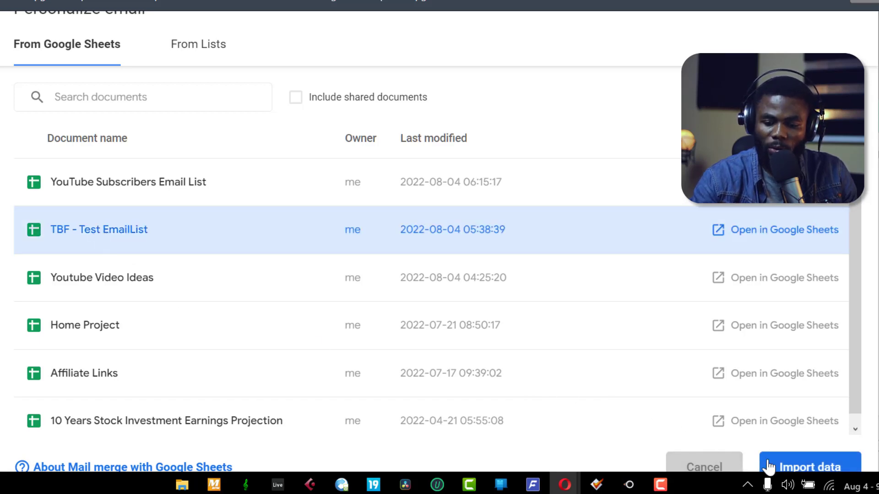
click(785, 467)
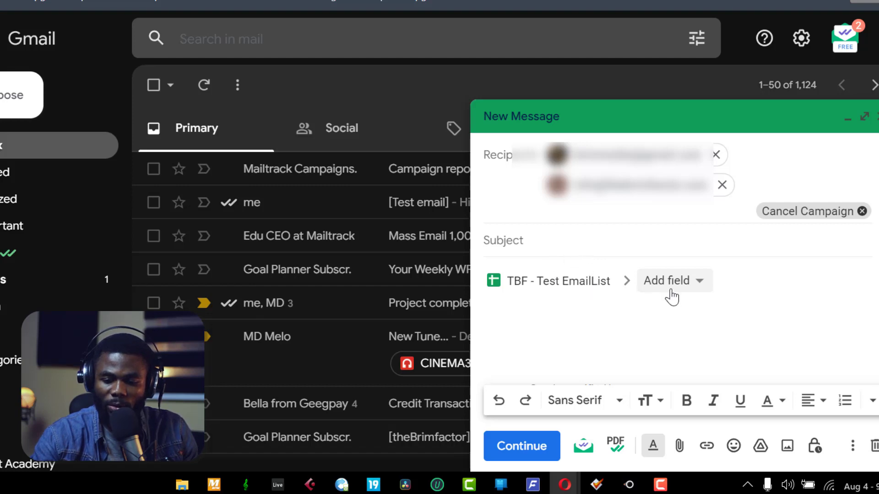
Insert the {{First name}} merge field from the Add field list into the body.
click(671, 281)
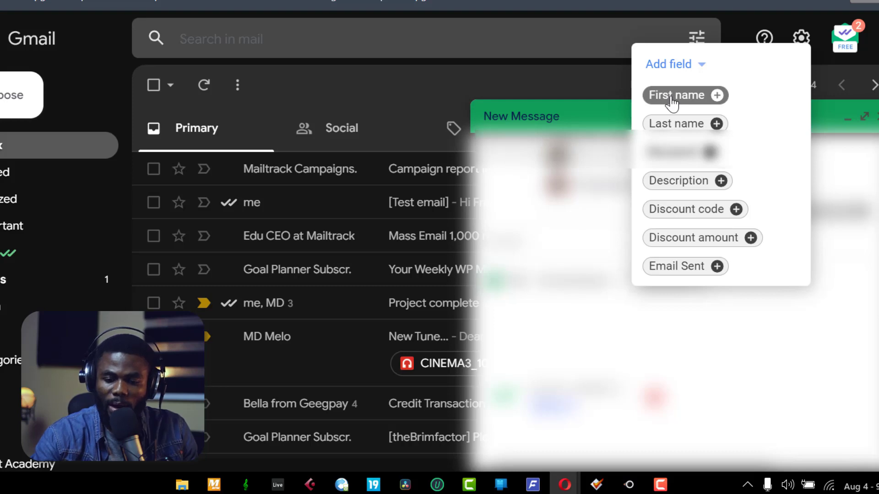
click(672, 99)
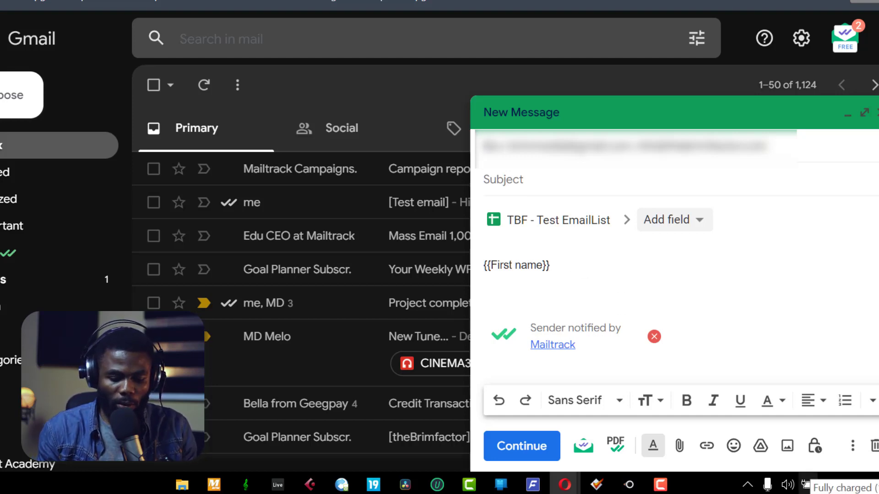
Type the greeting 'Hi ,' before {{First name}} and start a new line.
text(Hi )
text(,)
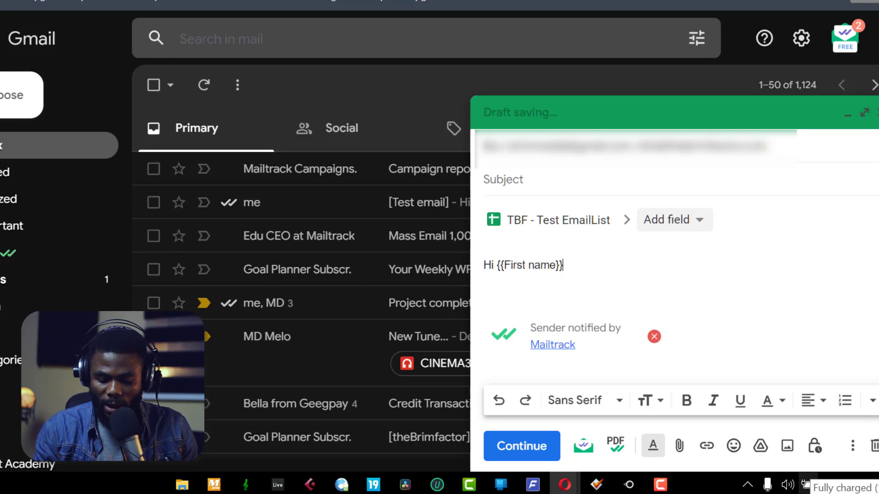
key(Return)
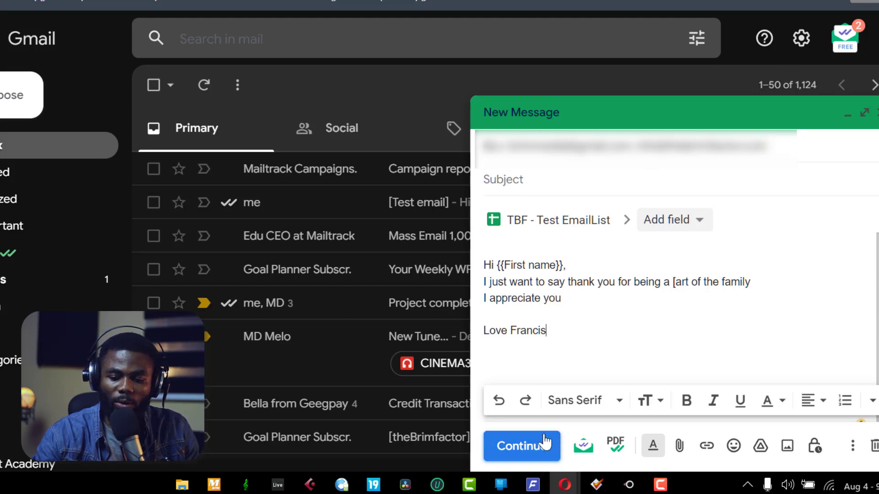
Continue to Prepare for launch and send the campaign to both recipients.
click(534, 445)
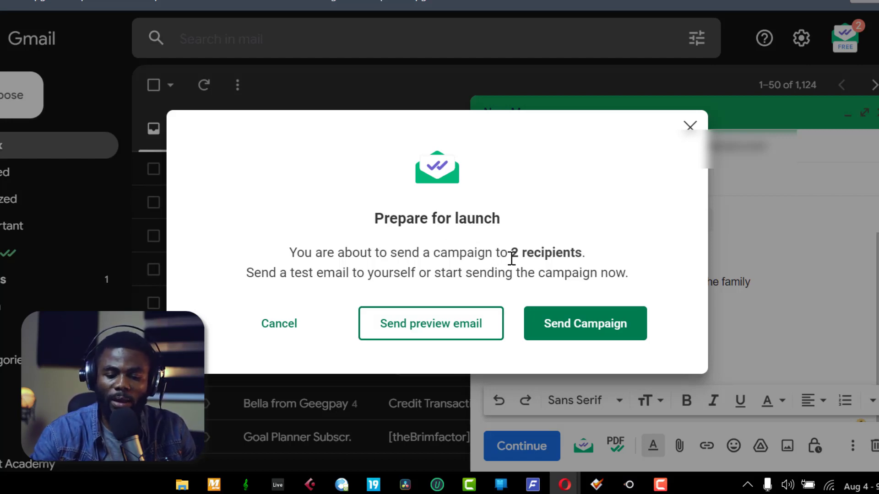
click(557, 325)
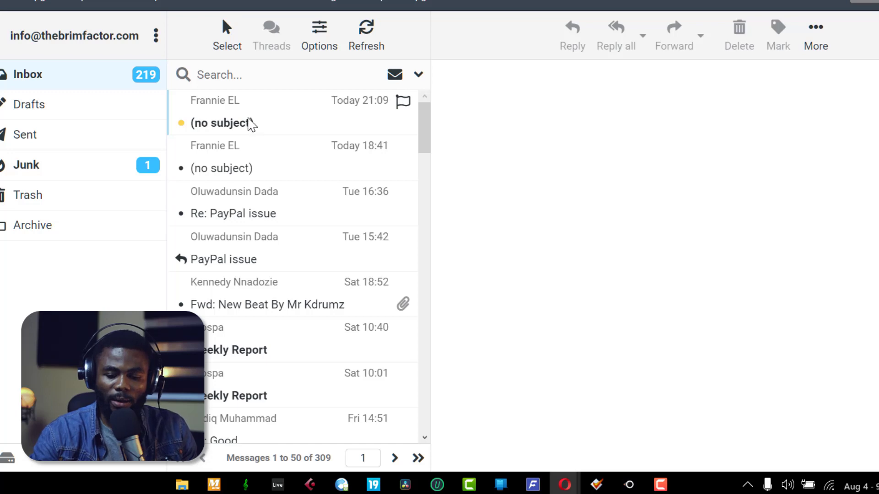
Open the received (no subject) campaign email in Roundcube, then return to the Gmail tab.
click(250, 125)
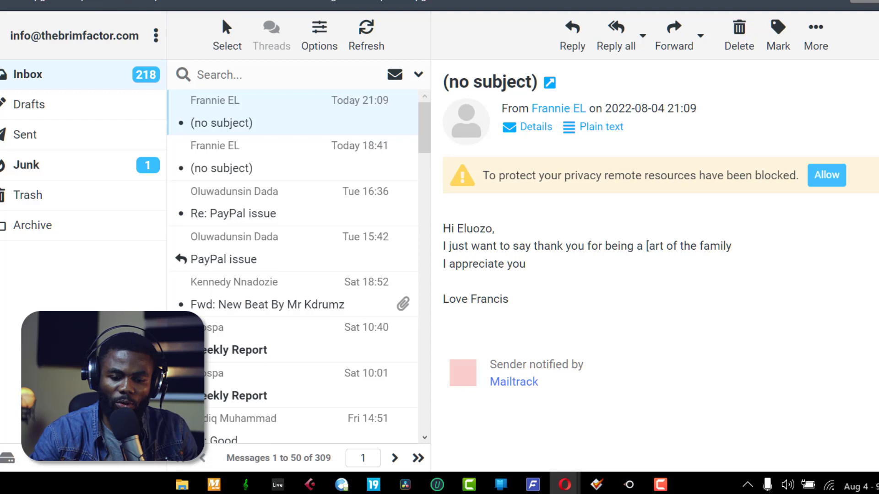
key(ctrl+Tab)
key(ctrl+Tab)
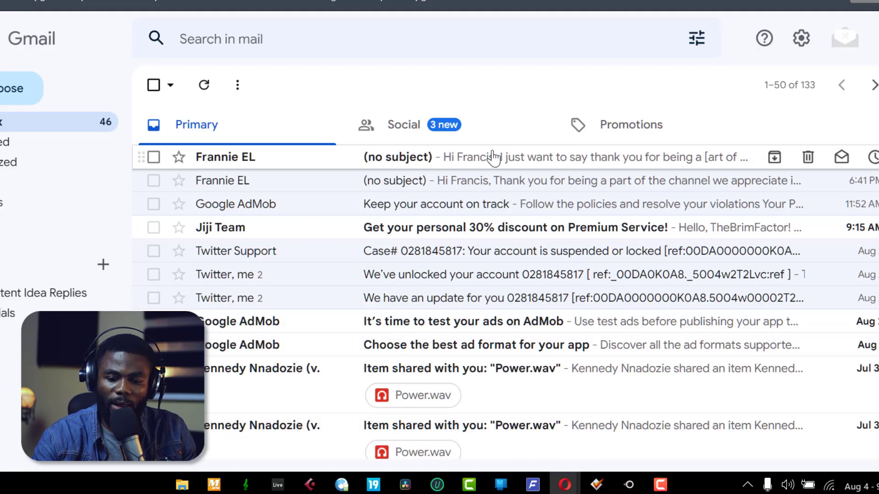
Open the top (no subject) campaign email to check its personalised greeting, then switch to the sender's tab.
click(493, 158)
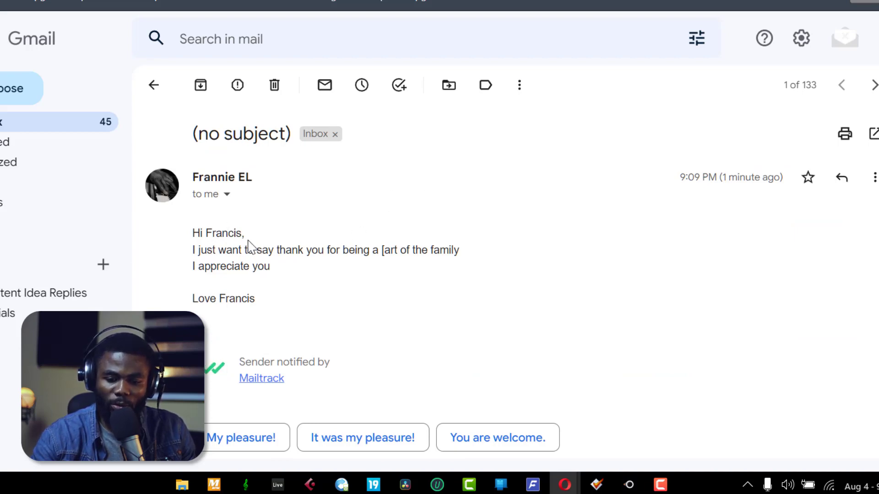
key(ctrl+Tab)
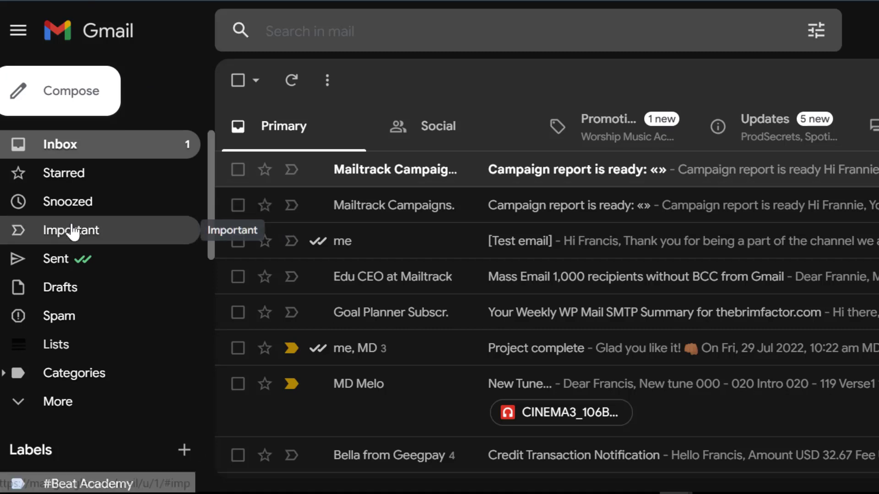
View Sent mail and check the Mailtrack double-check icons, confirming one campaign email was read.
click(57, 259)
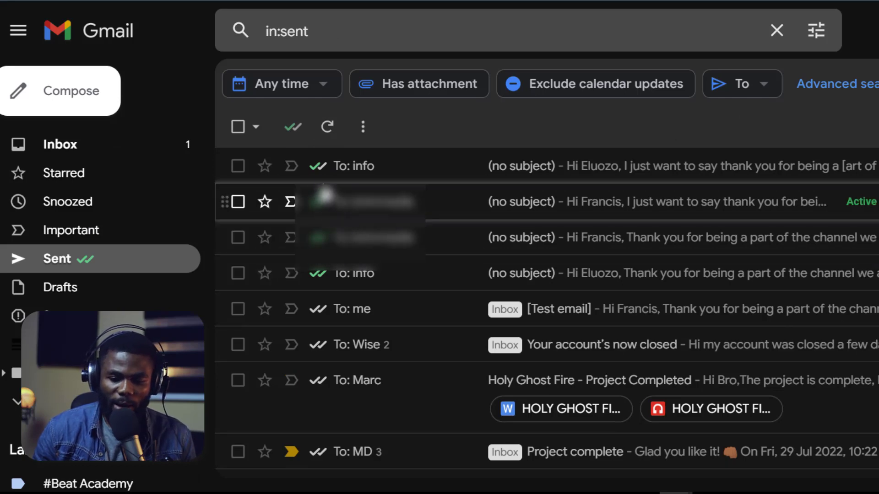
mouse_move(317, 177)
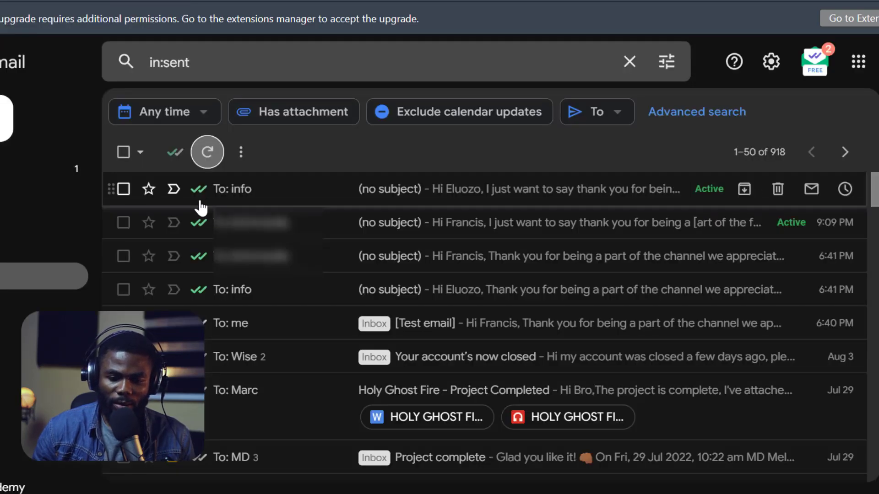
mouse_move(198, 200)
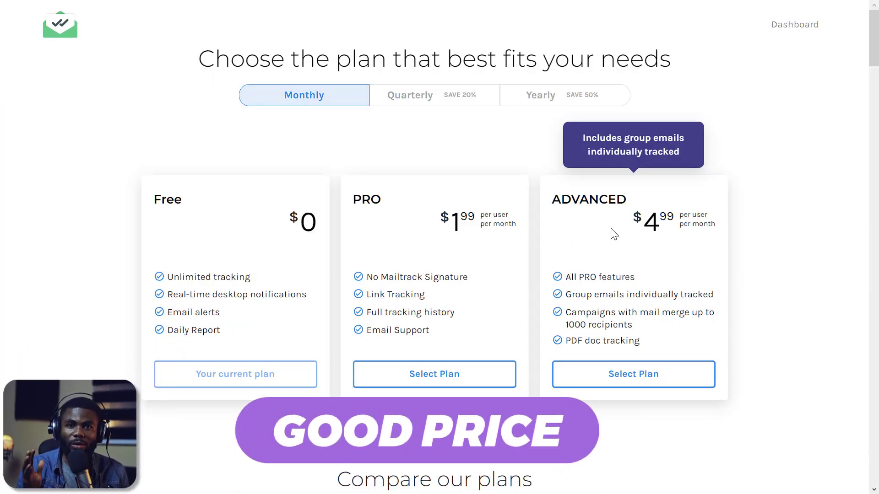
click(429, 99)
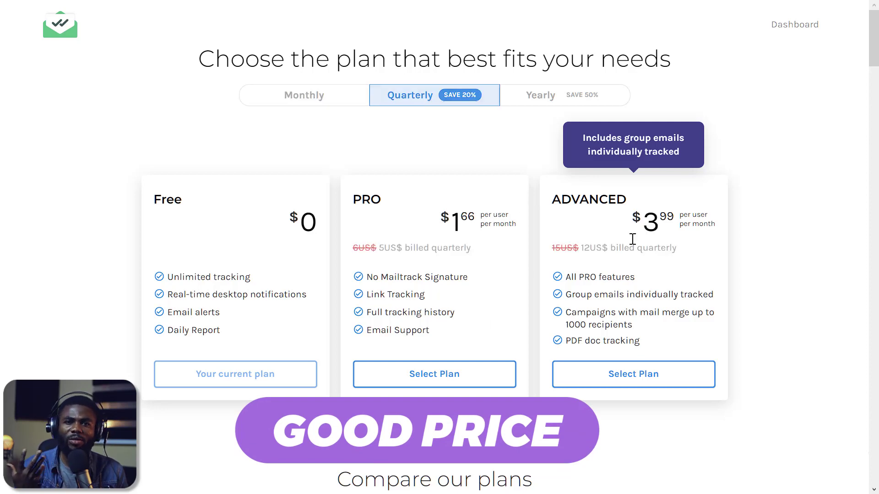
click(540, 96)
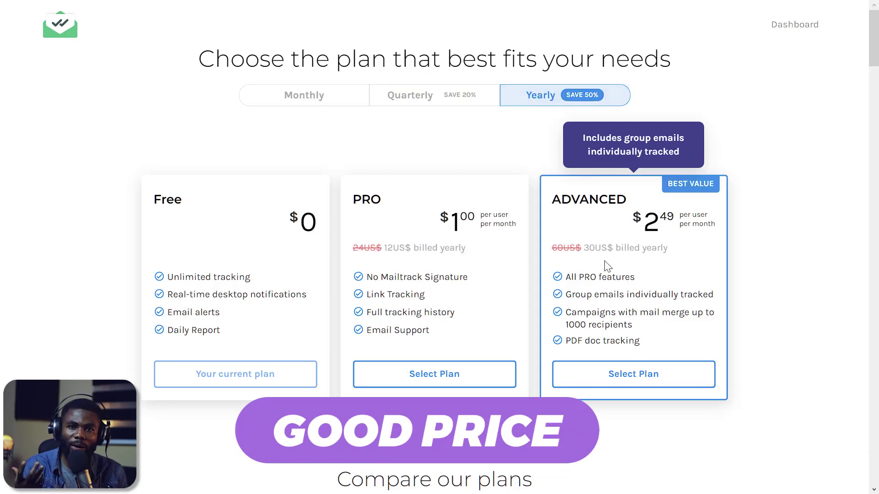
click(492, 99)
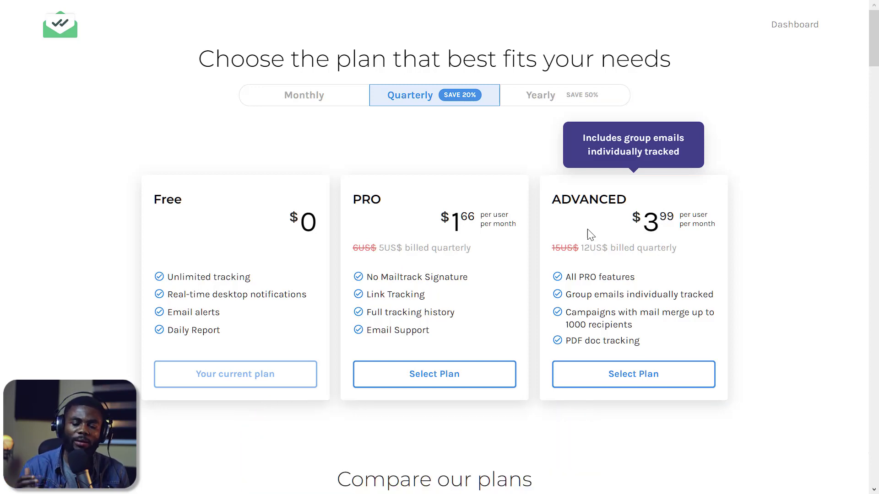
click(302, 94)
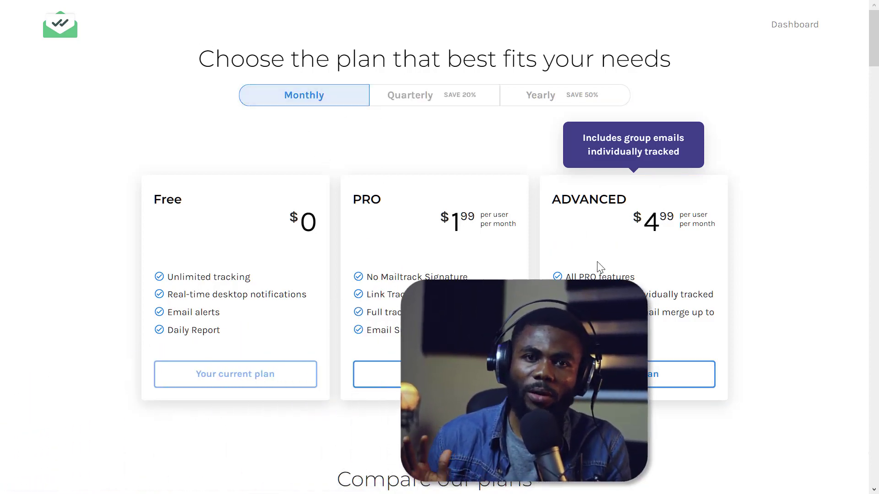